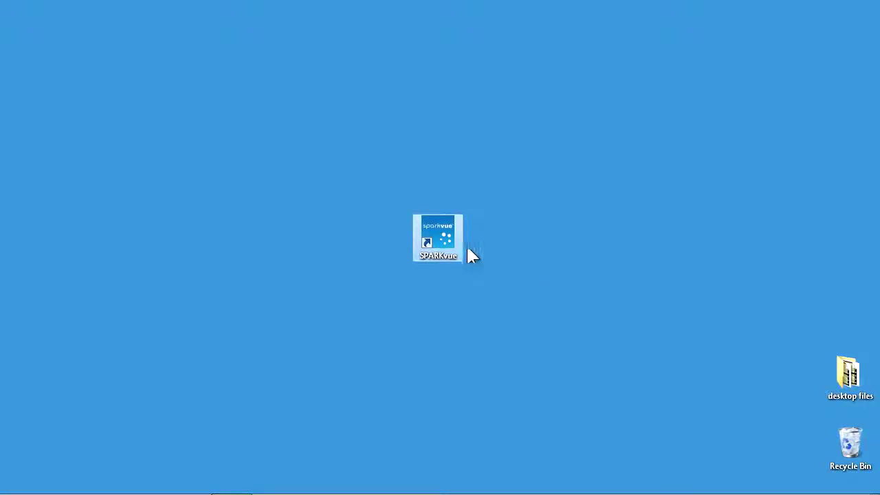
Step: Launch SPARKvue from its desktop shortcut and maximize the window
double_click(444, 237)
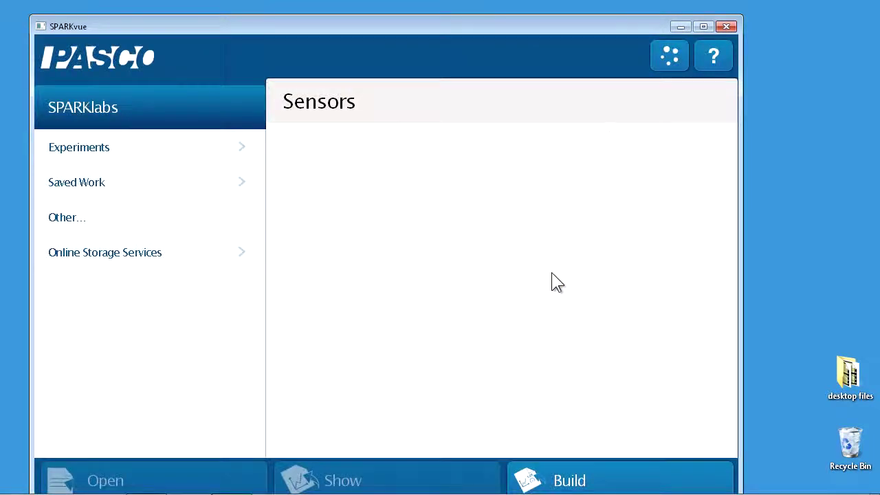
left_click(702, 27)
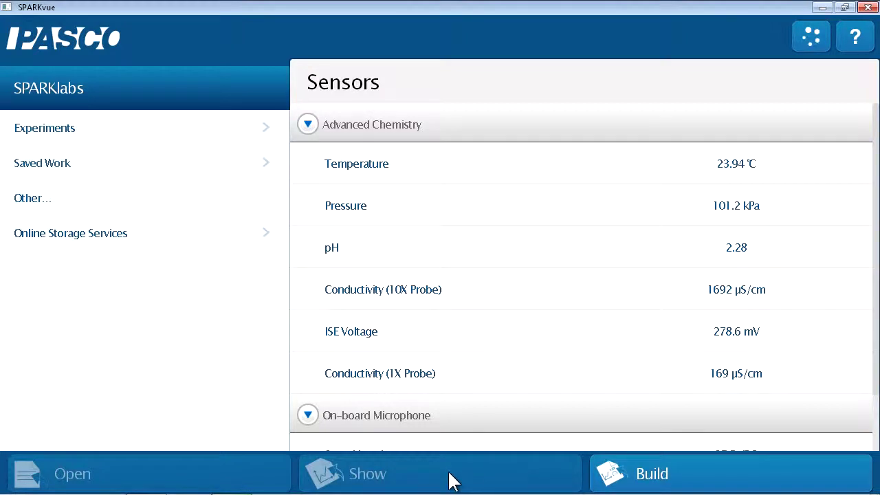
Step: Select the Temperature row under Advanced Chemistry in the Sensors list
left_click(492, 180)
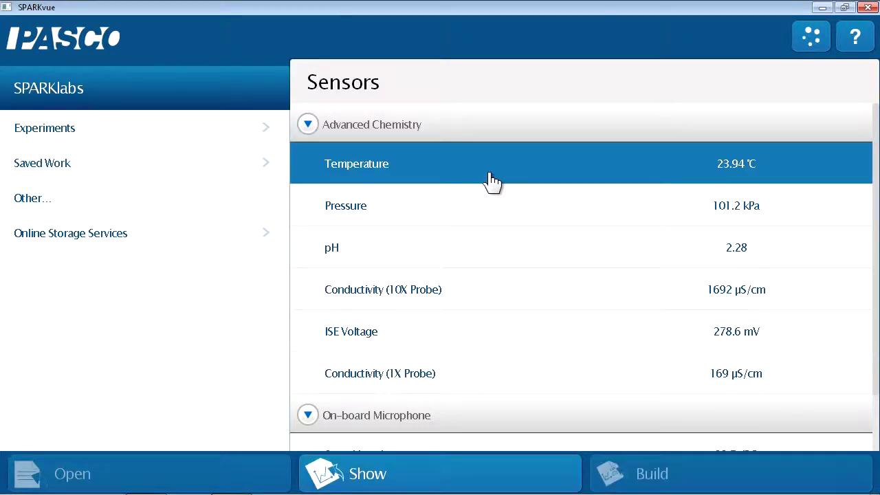
Step: Show Temperature on a versus-time graph and start recording data
left_click(502, 484)
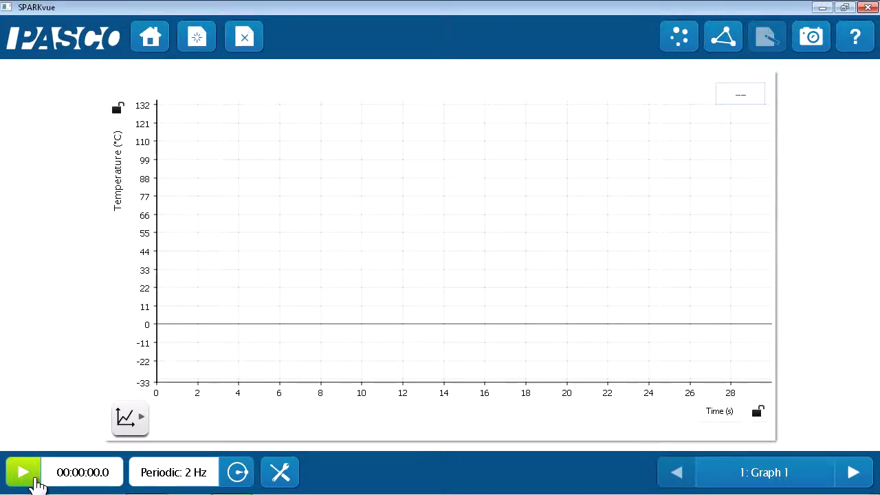
left_click(23, 472)
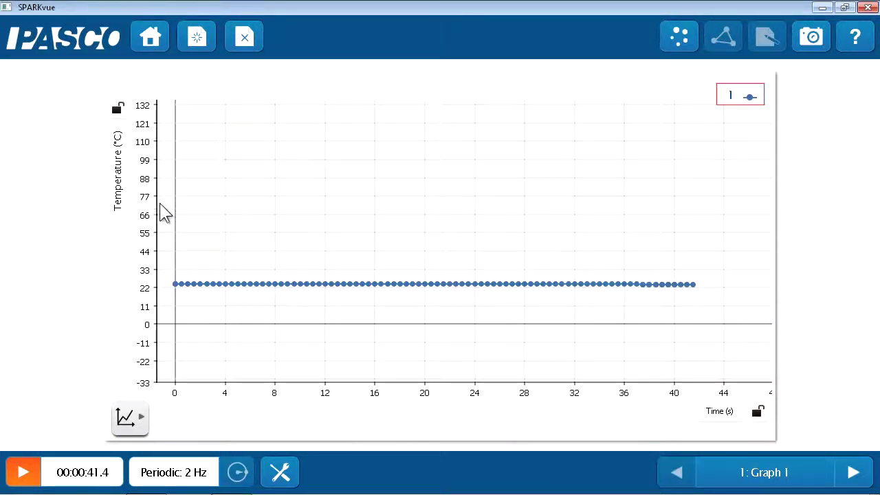
Step: Expand the graph tools toolbar while the temperature run records near 24 °C
left_click(127, 421)
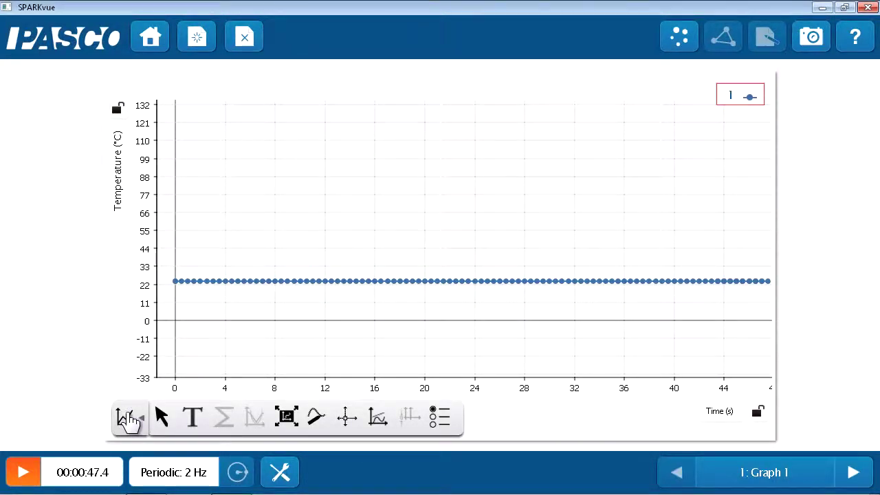
Step: Apply Scale to Fit so the temperature curve falling from 23.94 °C fills the plot
left_click(288, 429)
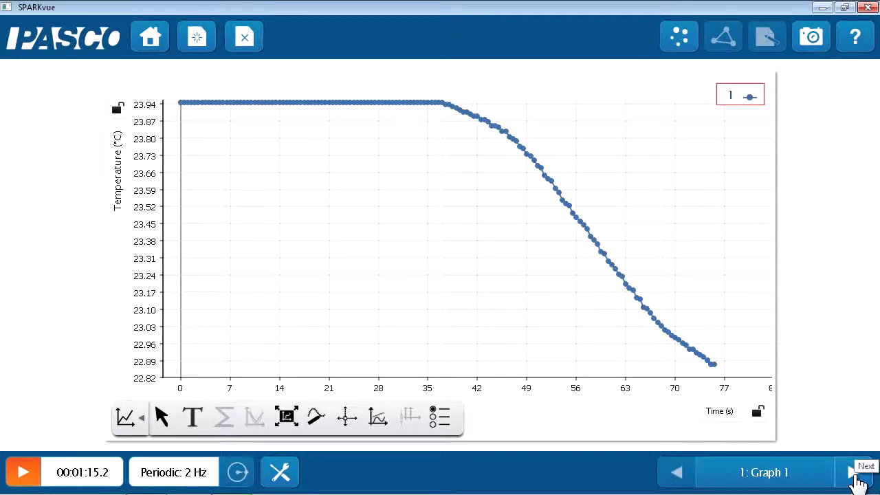
Step: Page past the digits and data table displays to the 4: Meter 1 temperature meter
left_click(853, 475)
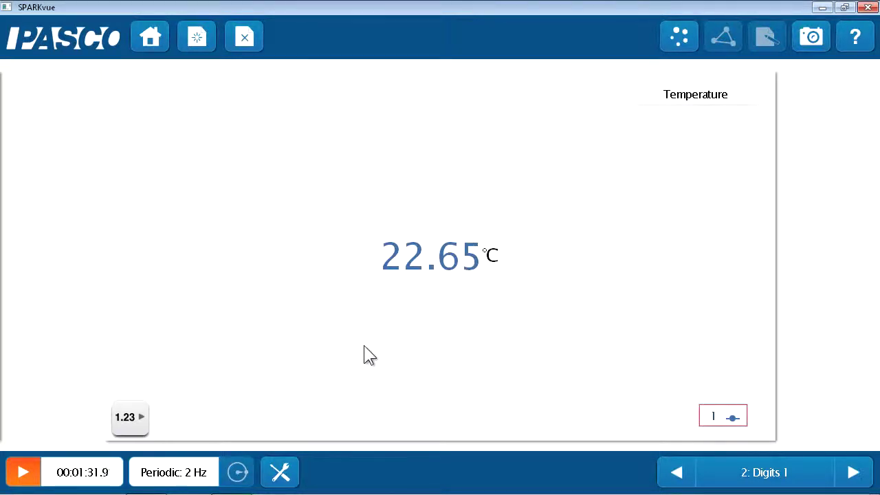
left_click(852, 472)
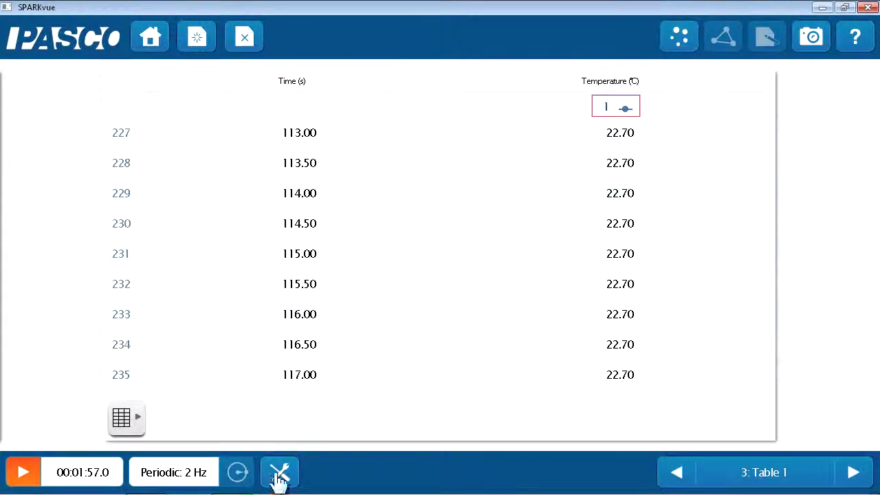
left_click(853, 474)
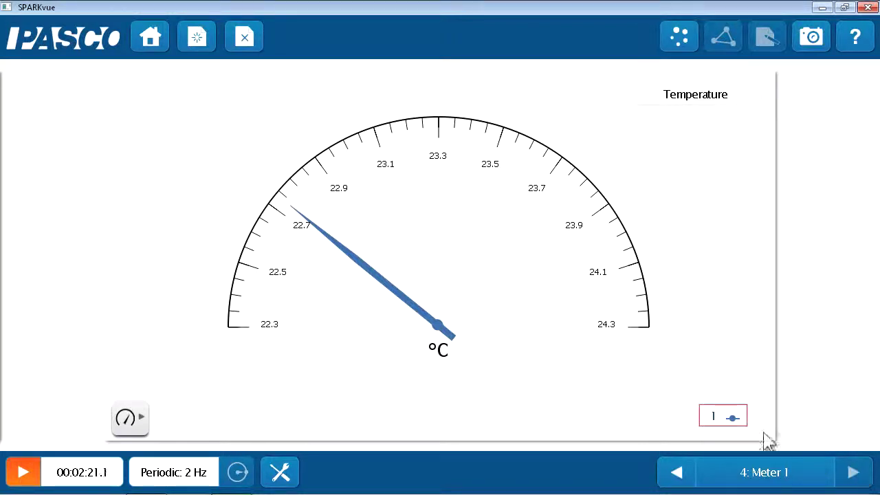
Step: Jump back to the 1: Graph 1 page from the page list
left_click(805, 483)
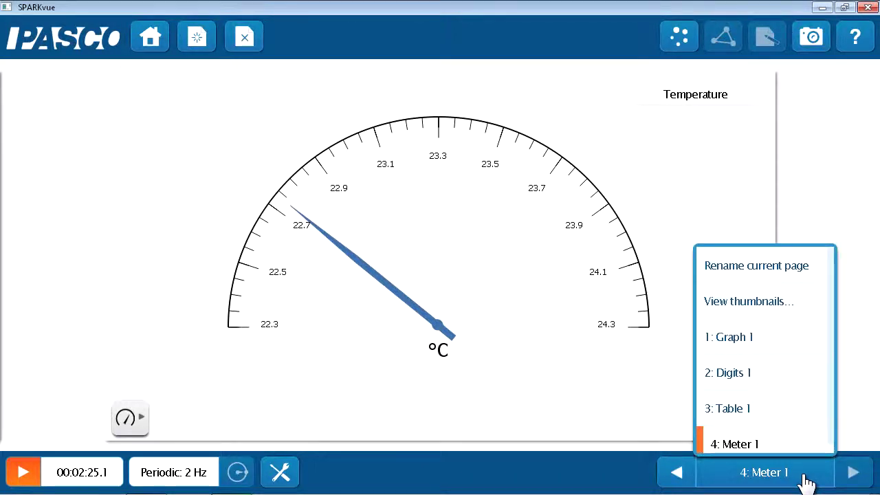
left_click(790, 338)
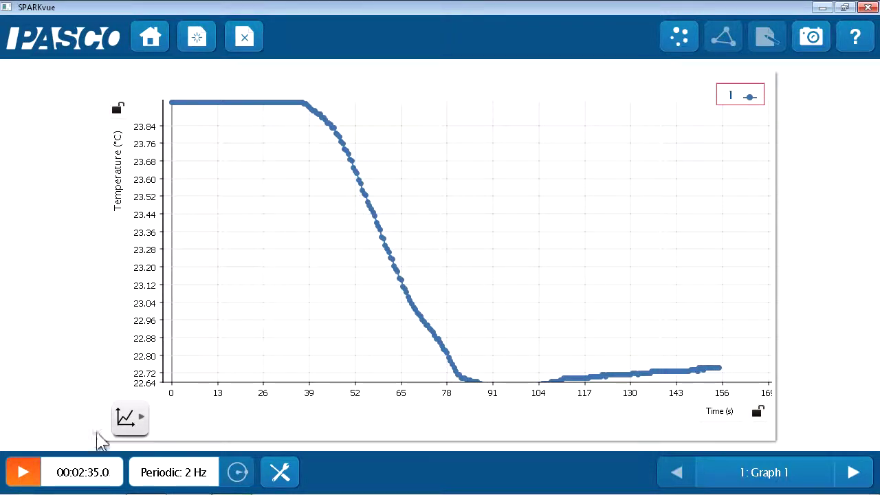
Step: Stop recording, then pan and stretch the time and temperature axes to reveal the 22.65 °C dip
left_click(32, 476)
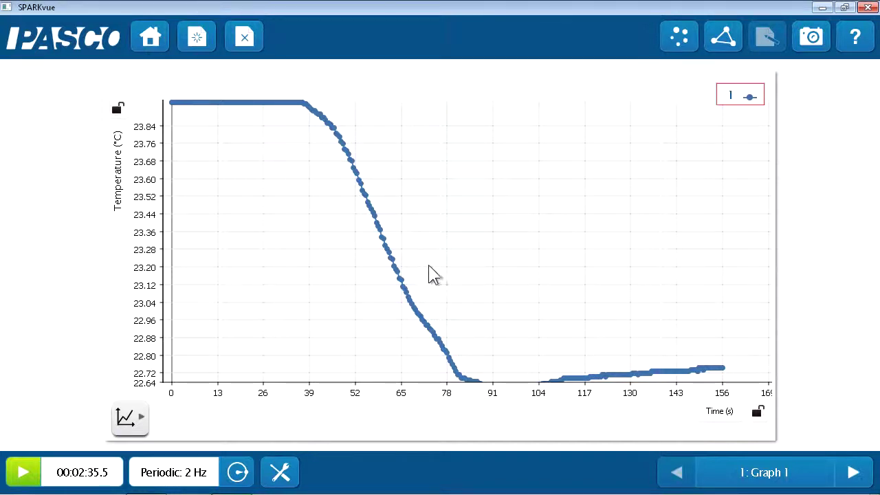
mouse_move(417, 258)
left_mouse_down()
mouse_move(433, 234)
mouse_move(454, 237)
mouse_move(453, 255)
mouse_move(392, 282)
mouse_move(420, 234)
mouse_move(454, 228)
mouse_move(406, 266)
mouse_move(422, 263)
left_mouse_up()
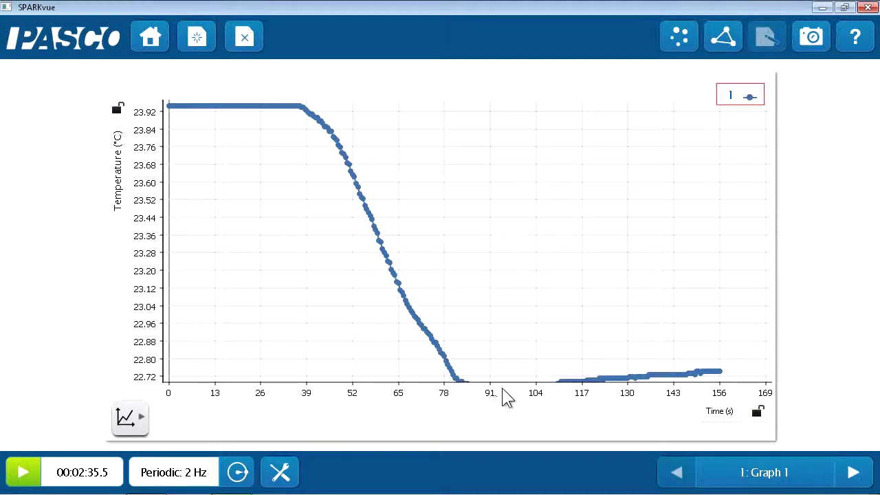
mouse_move(543, 402)
left_mouse_down()
mouse_move(413, 399)
mouse_move(550, 401)
left_mouse_up()
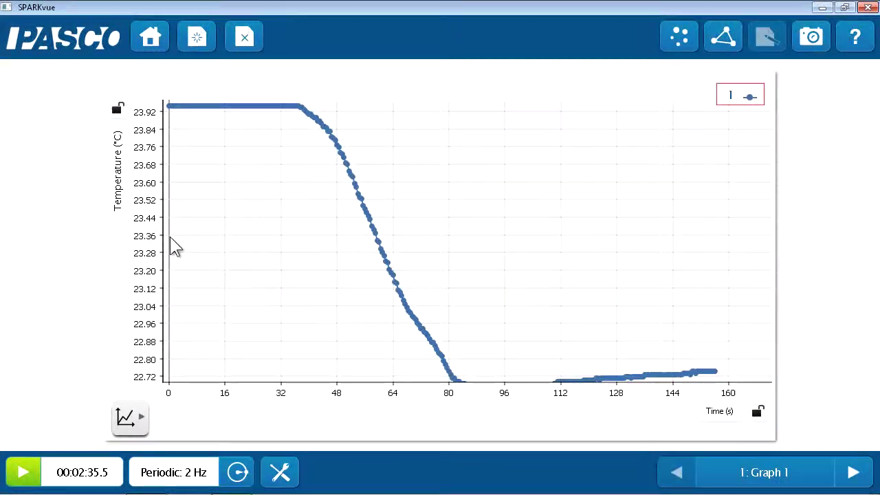
left_click_drag(151, 210, 147, 268)
left_click_drag(231, 289, 246, 257)
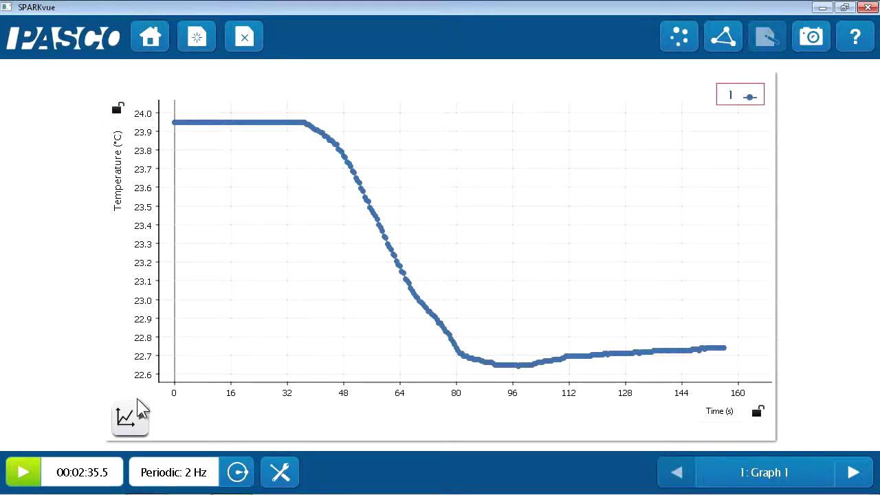
left_click(130, 421)
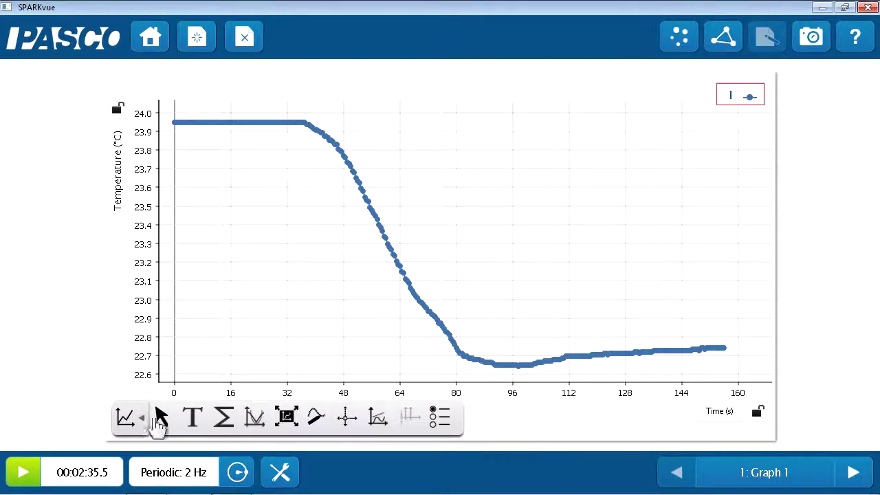
Step: Scale to Fit so the full curve, 23.94 °C down to about 22.65 °C, fills the plot
left_click(289, 426)
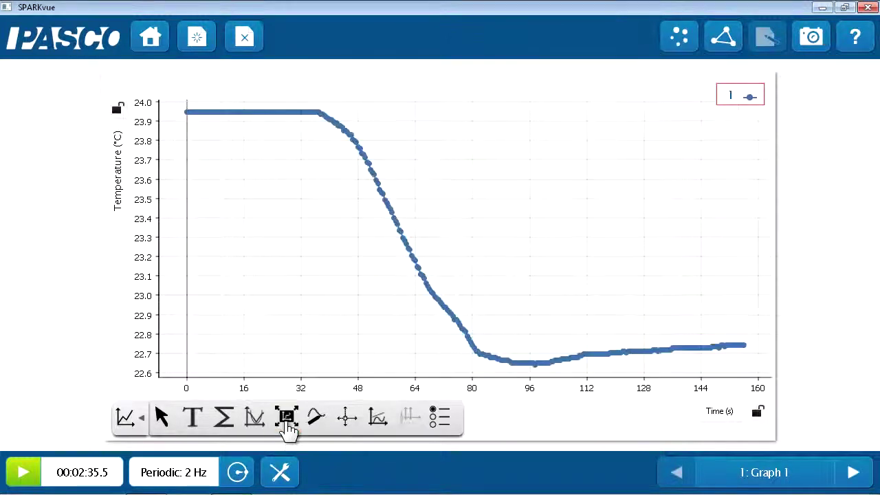
Step: Show the delta readout (dy -1.20310 °C over dx 156 s) and move it above the curve
left_click(349, 420)
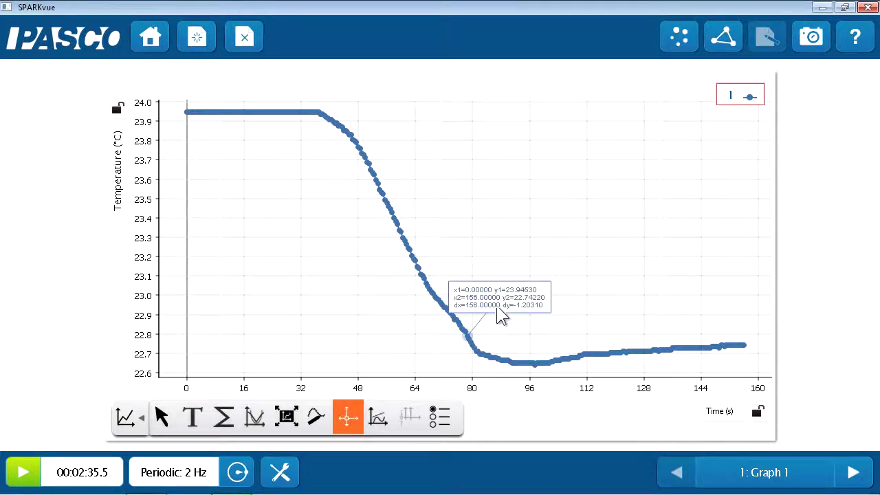
left_click_drag(506, 308, 494, 220)
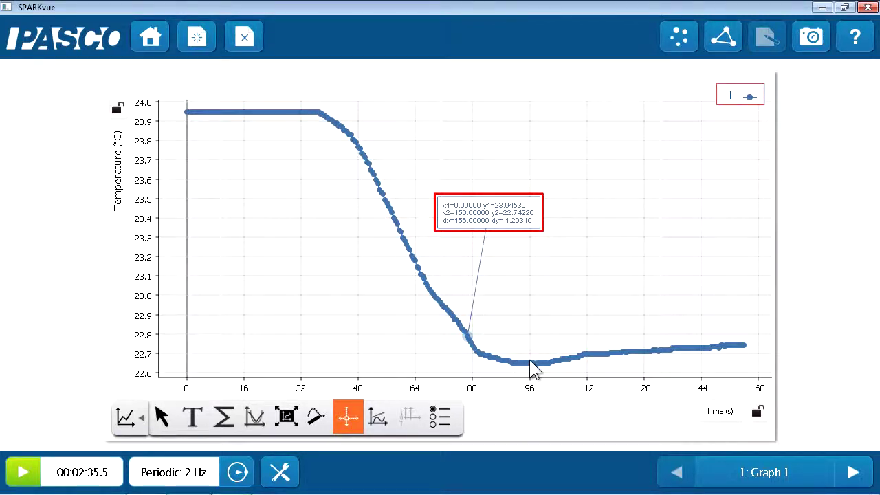
Step: Turn off the delta readout on the temperature graph and switch to the Select tool
left_click(352, 416)
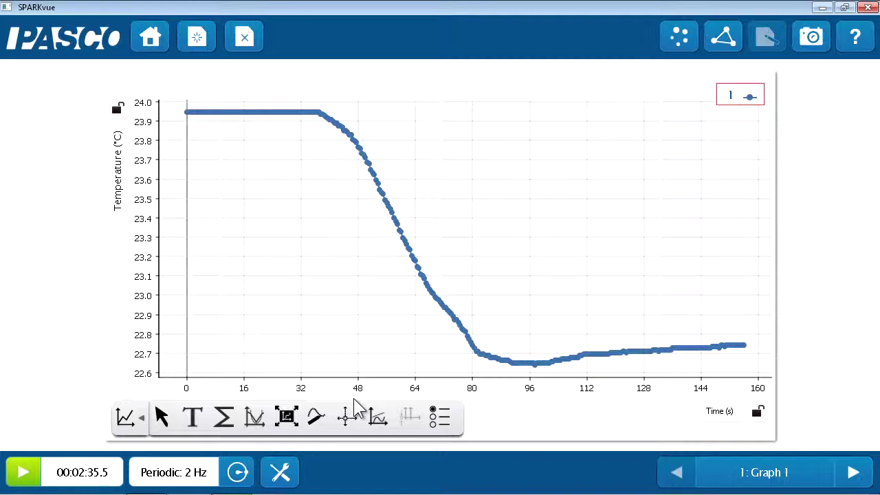
left_click(161, 420)
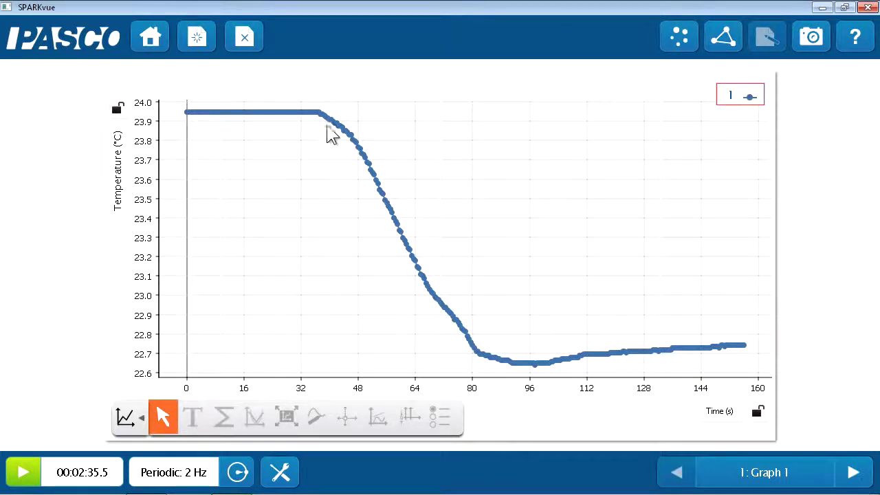
left_click_drag(324, 112, 523, 368)
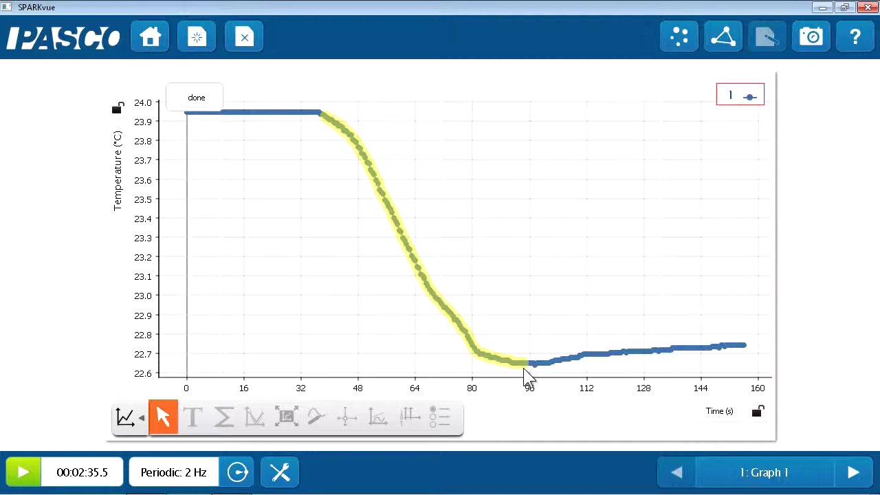
left_click(198, 100)
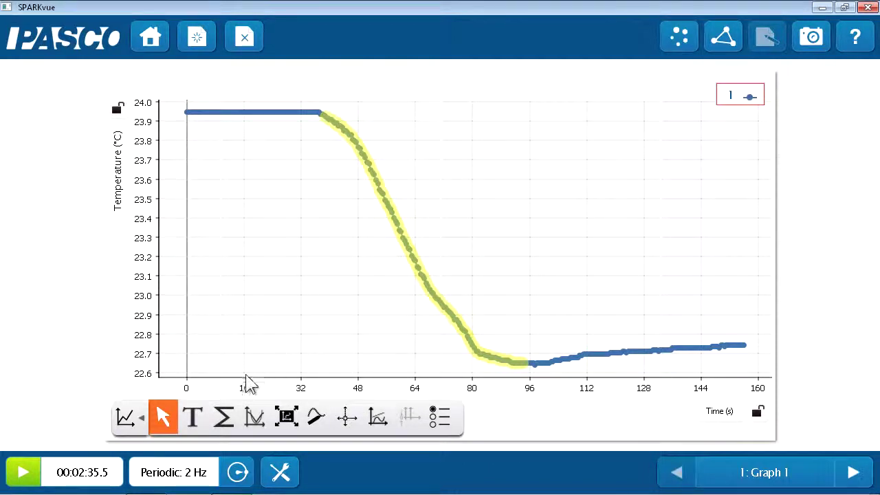
Step: Display minimum 22.6484, maximum 23.9219 and mean 23.1826 for the highlighted section, then hide them
left_click(229, 417)
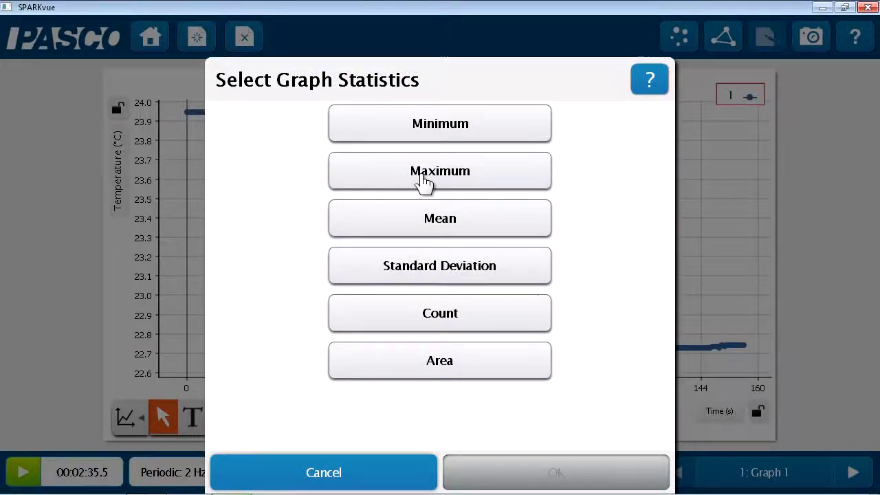
left_click(487, 122)
left_click(479, 176)
left_click(486, 222)
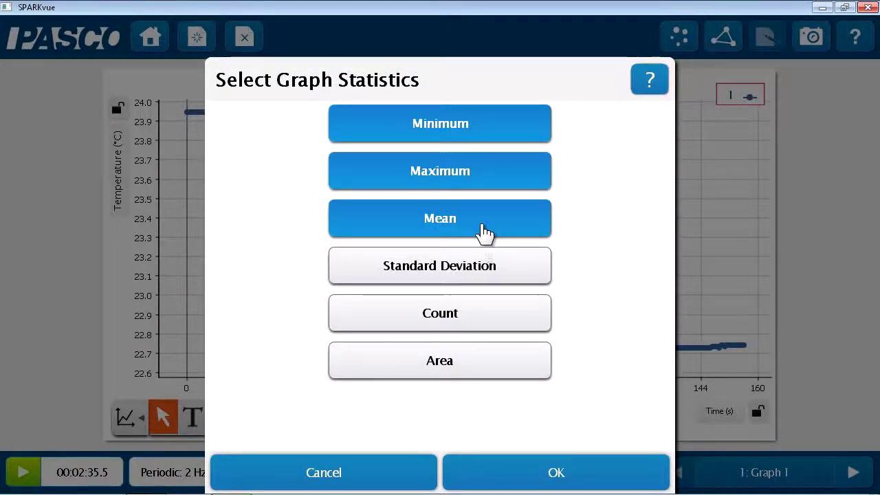
left_click(554, 468)
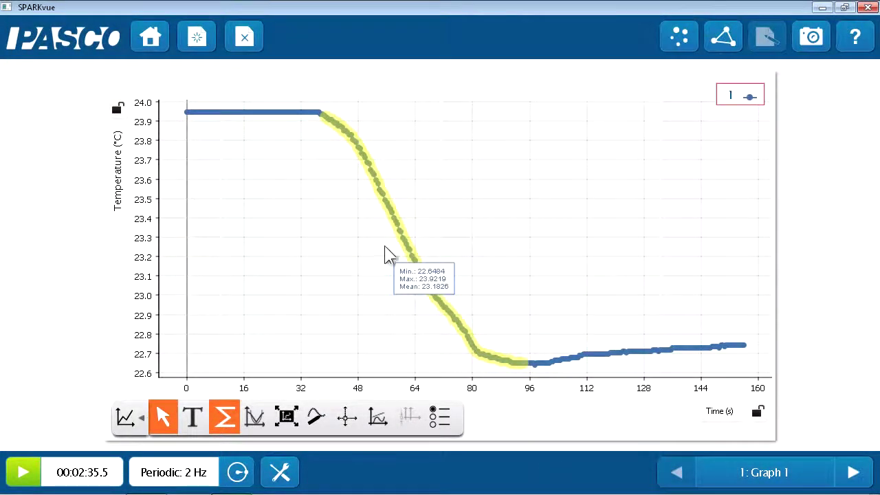
left_click_drag(415, 276, 474, 217)
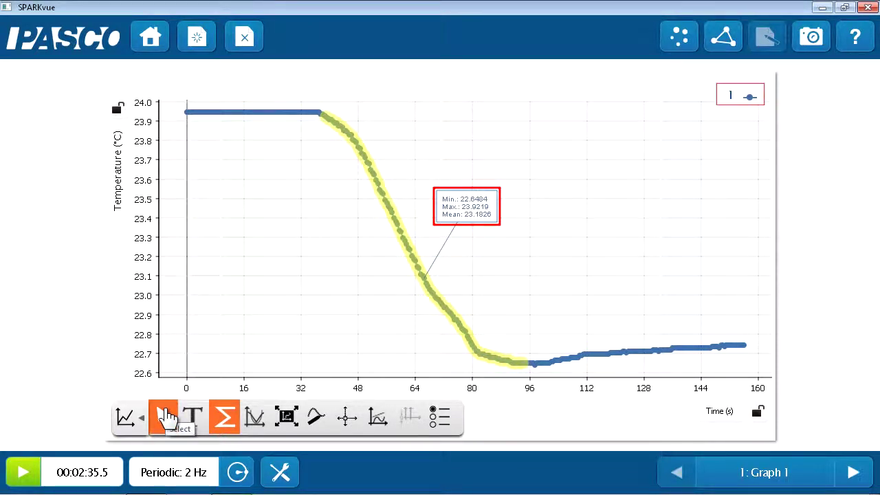
left_click(224, 416)
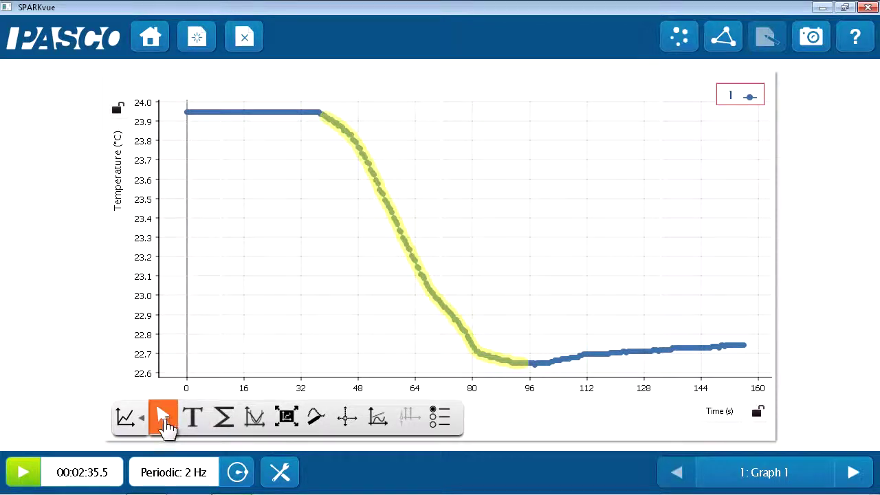
Step: Clear the range highlight and mark the single data point at 36 s, 23.9453 °C
left_click(164, 421)
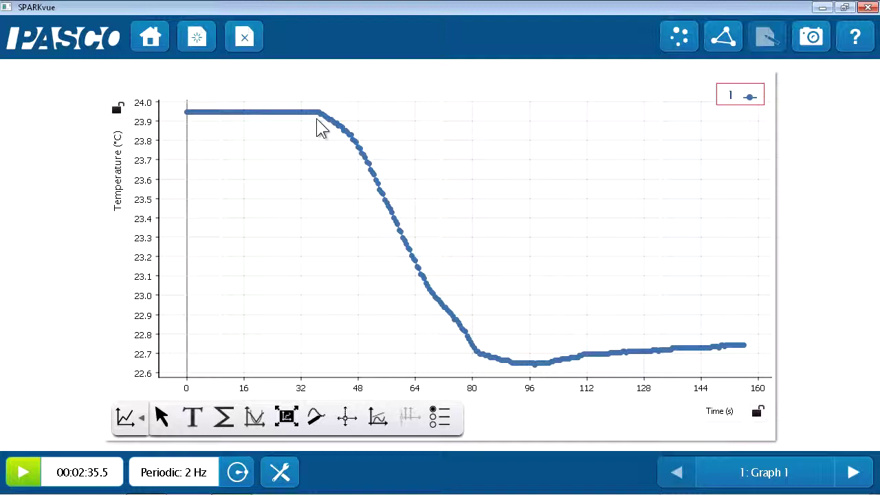
left_click(163, 420)
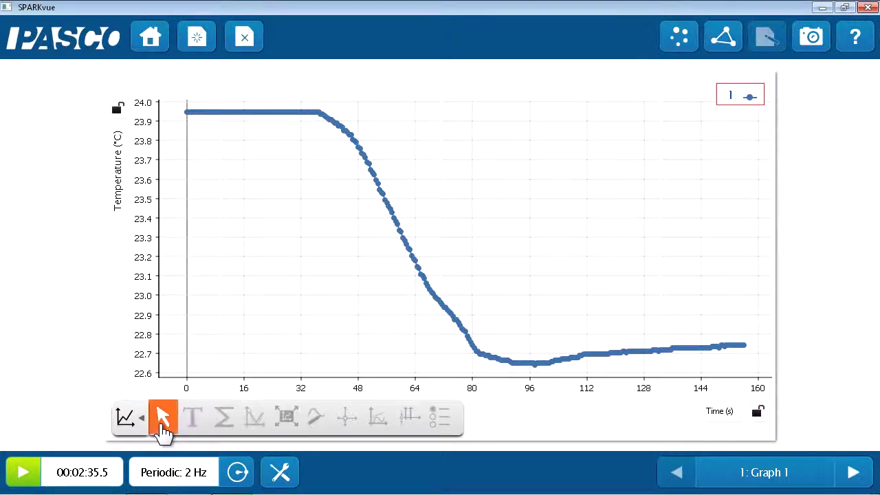
left_click(313, 126)
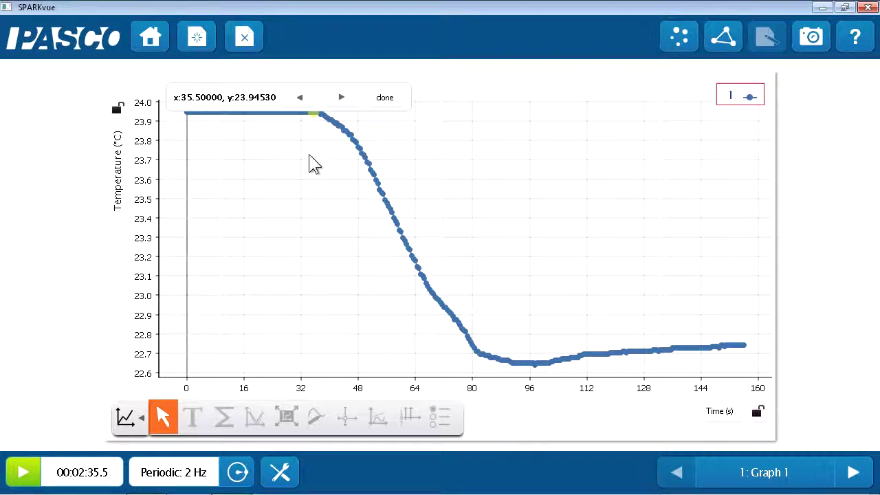
left_click(340, 99)
left_click(340, 98)
left_click(299, 99)
left_click(299, 99)
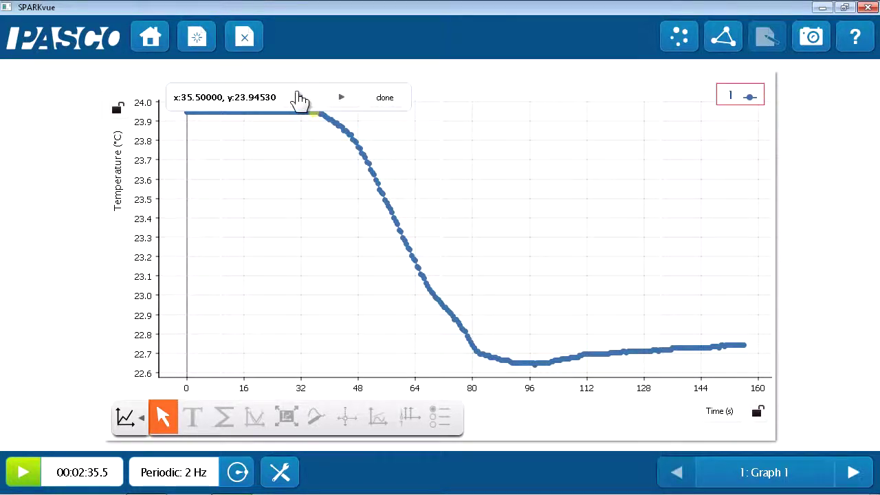
left_click(339, 99)
left_click(380, 101)
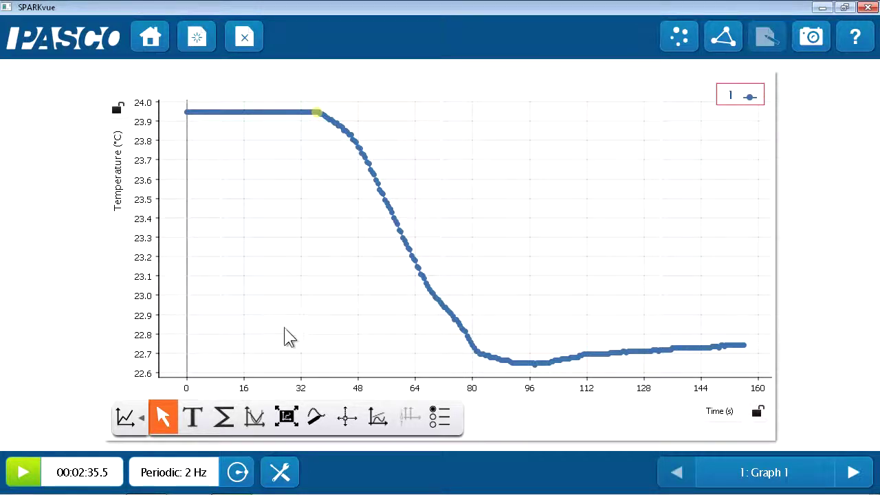
Step: Attach the note 'added antacid' to the chosen point and place it below the curve
left_click(189, 428)
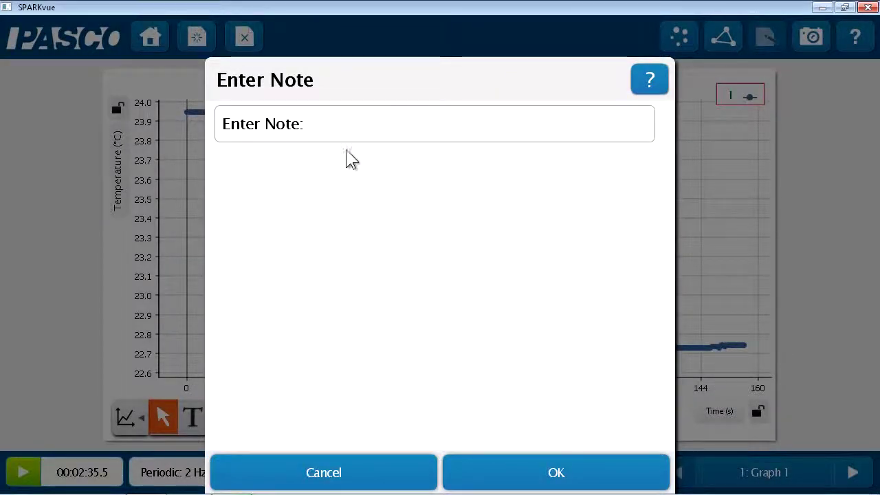
left_click(343, 118)
type("ad")
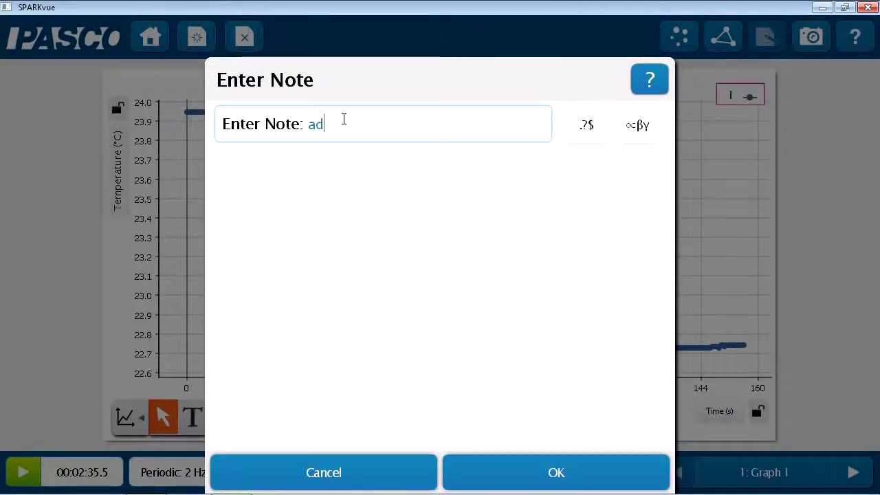
type("ded antacid")
left_click(503, 471)
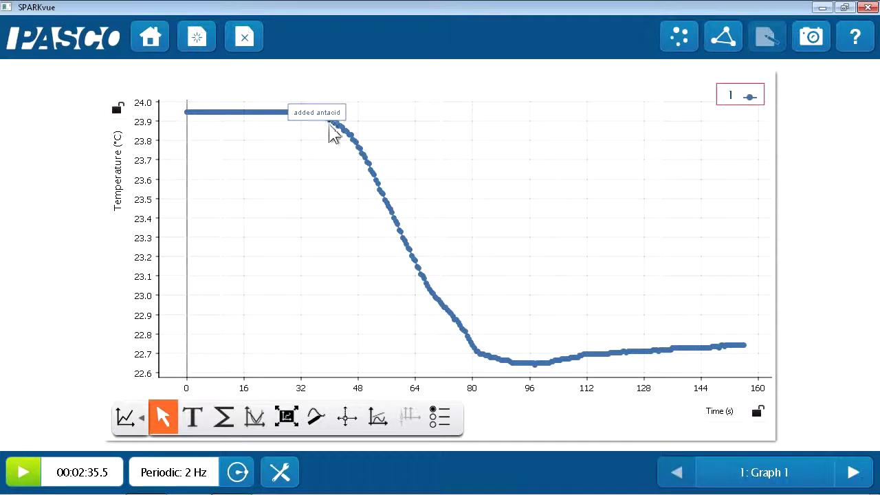
left_click_drag(316, 114, 281, 163)
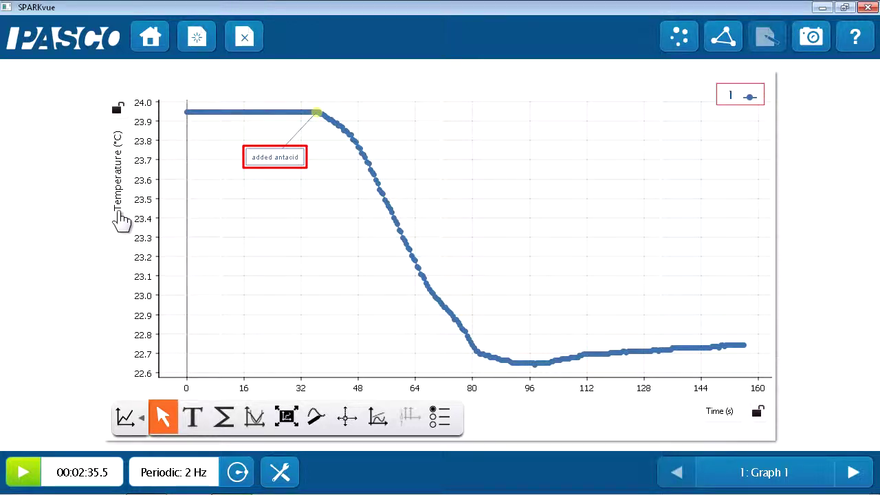
Step: Switch the vertical axis to pH and scale the graph to fit the full 156 s run
left_click(121, 211)
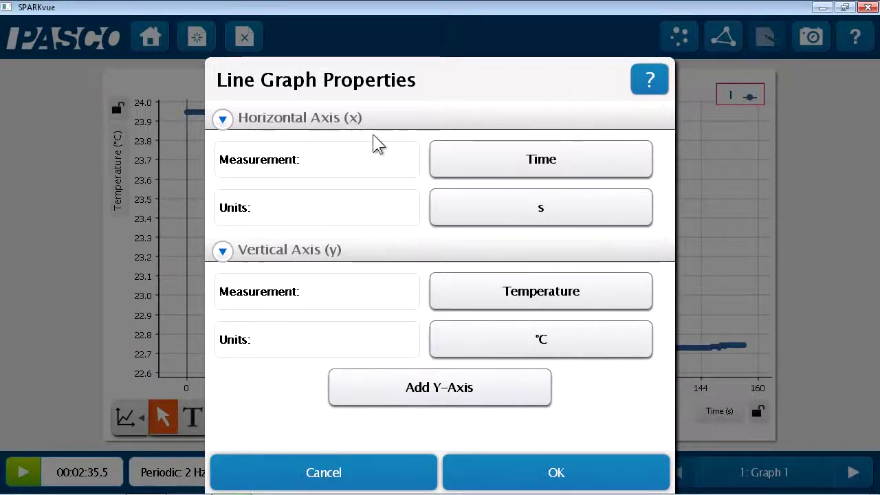
left_click(605, 295)
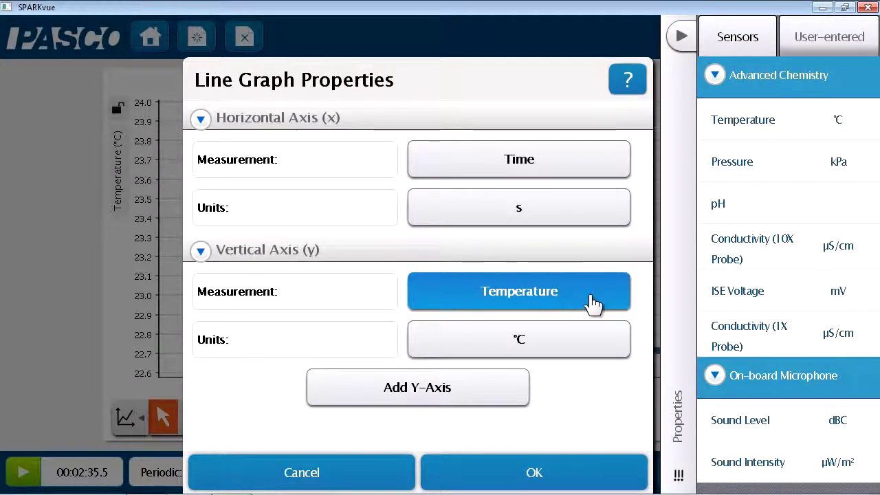
left_click(741, 206)
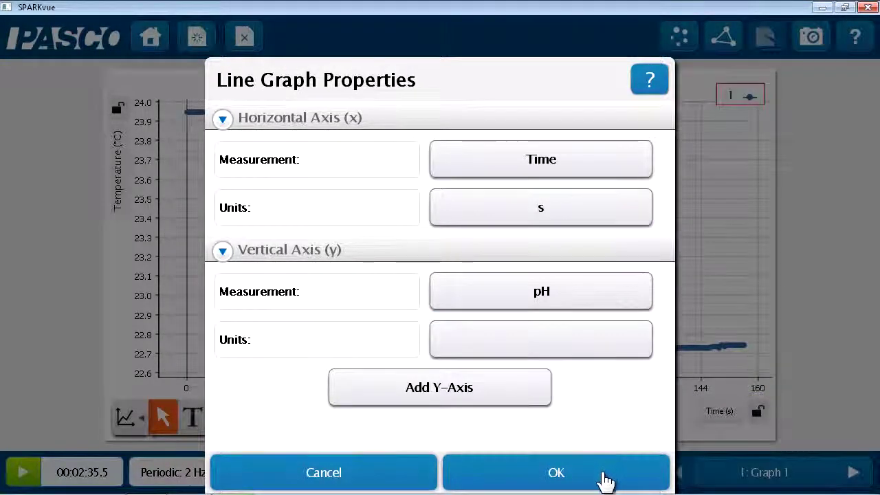
left_click(603, 481)
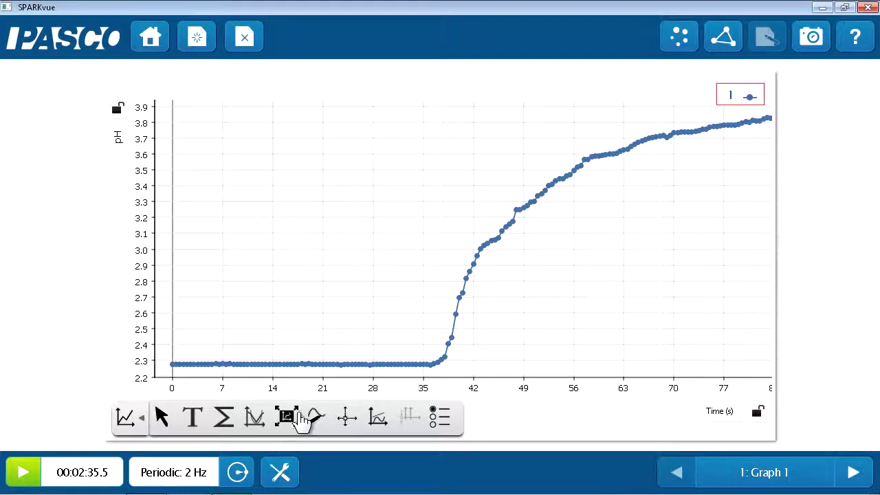
left_click(286, 420)
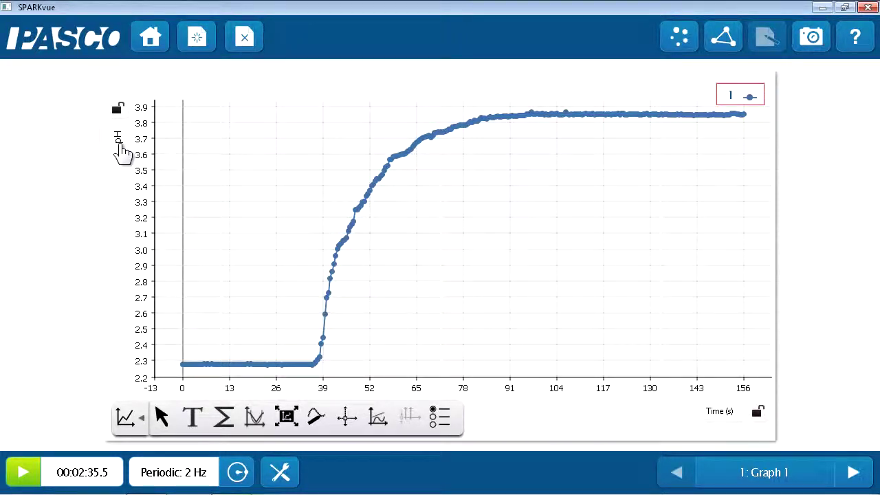
left_click(119, 141)
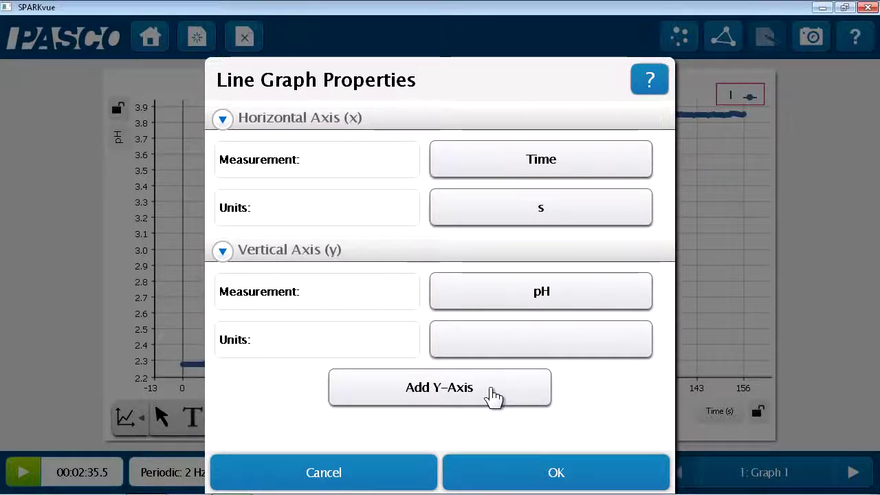
left_click(536, 482)
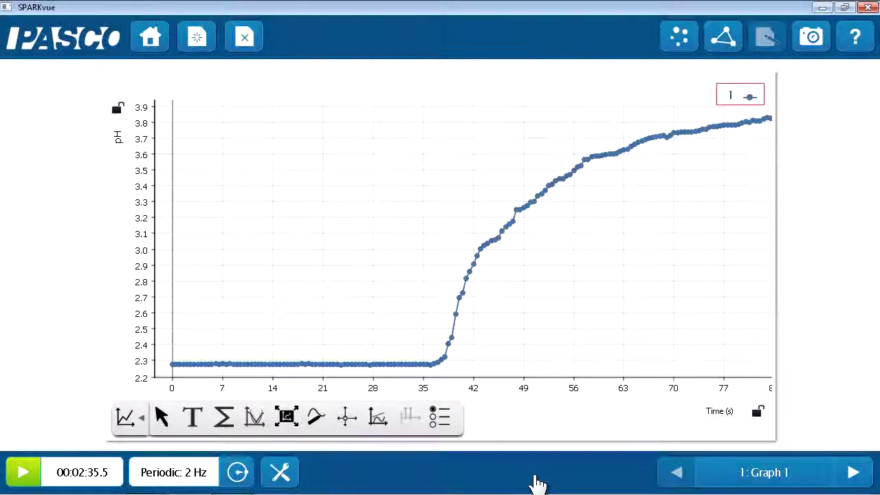
left_click(152, 41)
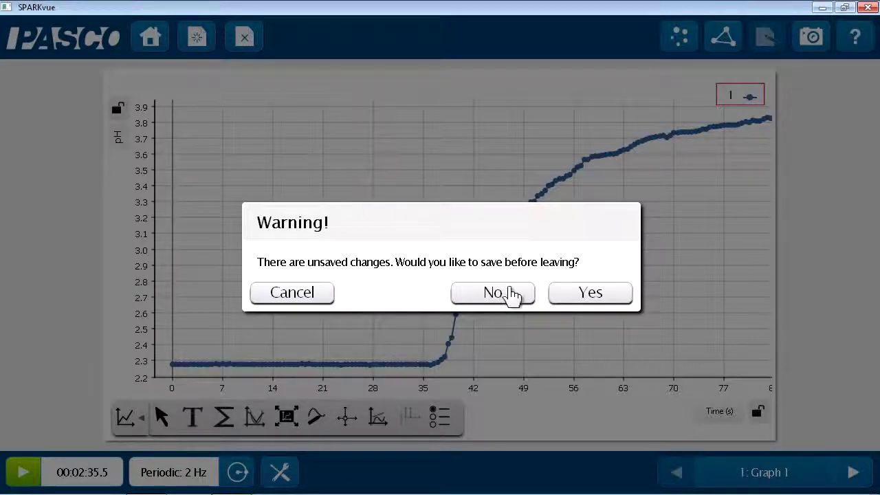
Step: Discard the unsaved graph changes when returning to the home screen
left_click(508, 294)
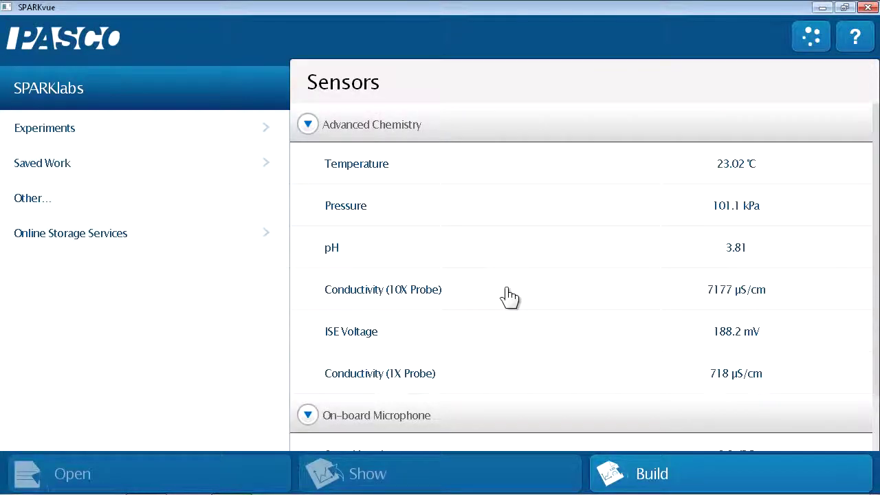